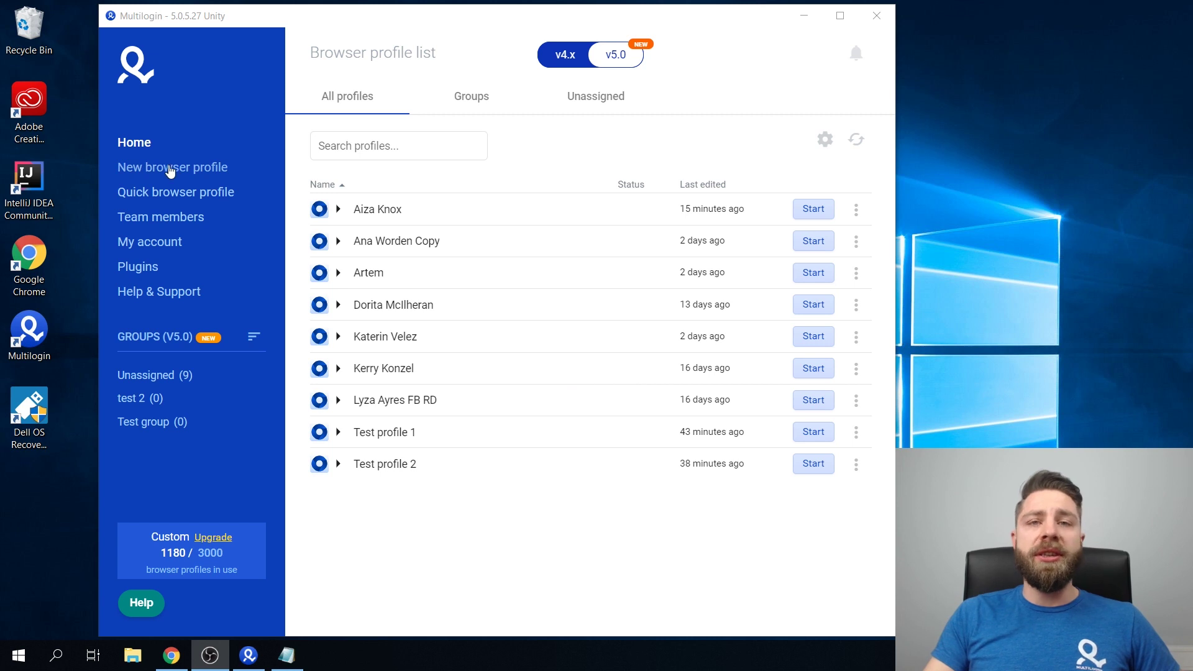
Start a new browser profile and name it 'Proxy test'
{"action": "left_click", "coordinate": [171, 171]}
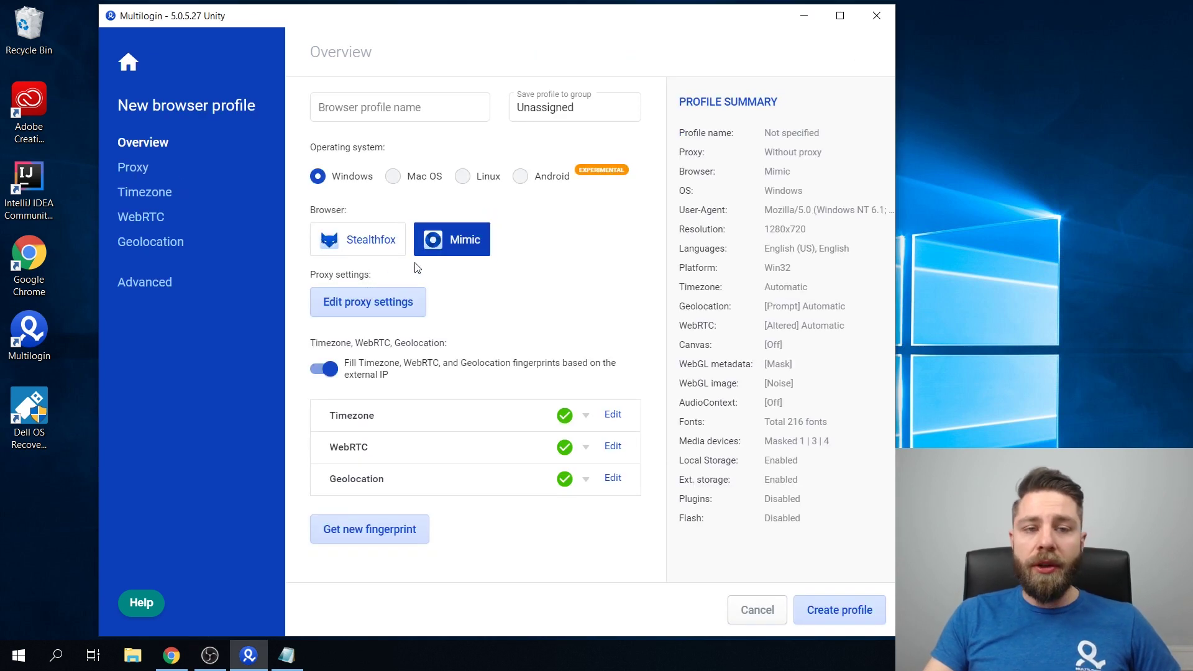
{"action": "left_click", "coordinate": [416, 103]}
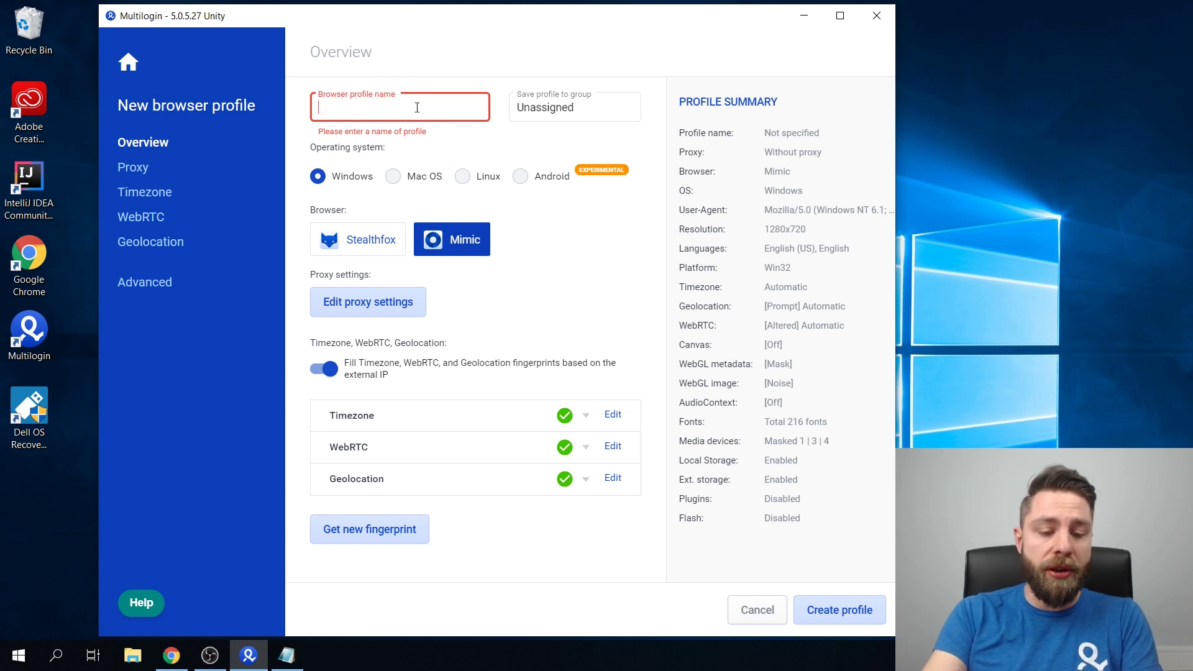
{"action": "type", "text": "Proxy t"}
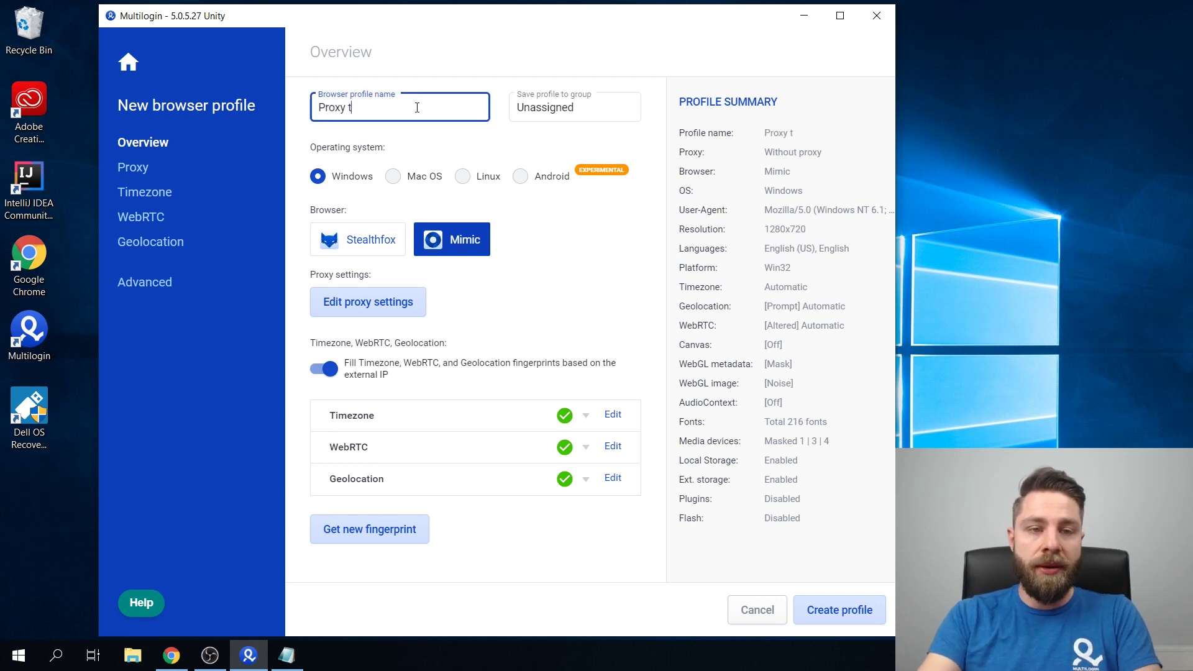
{"action": "type", "text": "s"}
{"action": "key", "text": "BackSpace"}
{"action": "type", "text": "est"}
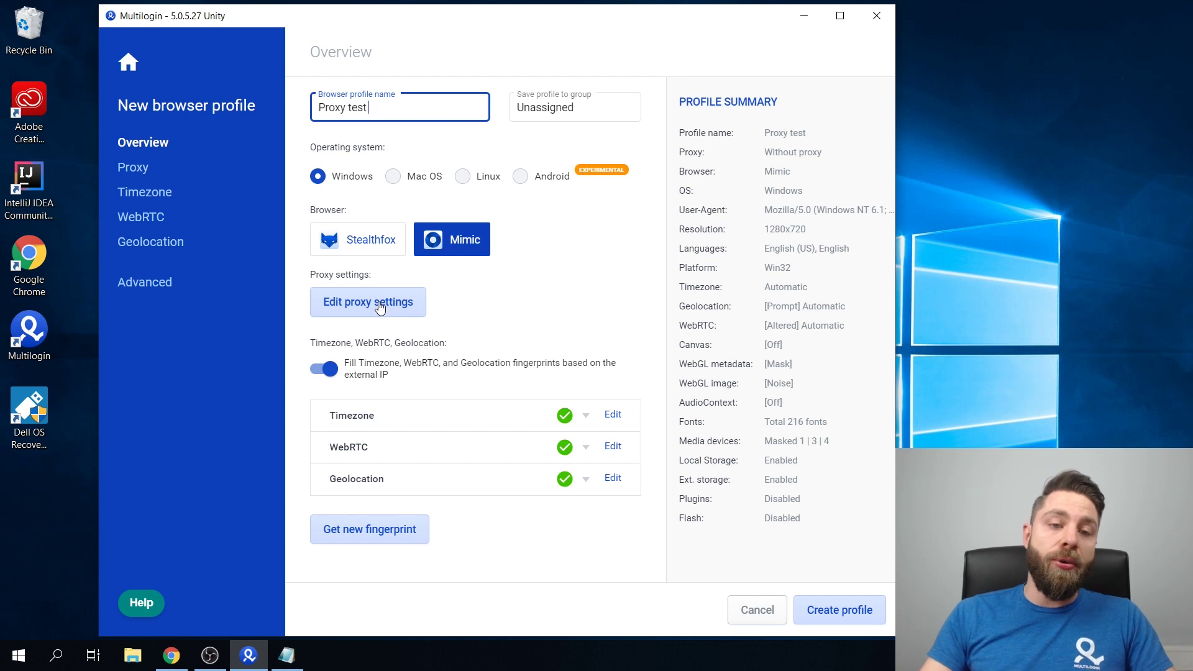
Choose HTTP proxy as the connection type in the profile's proxy settings
{"action": "left_click", "coordinate": [380, 307]}
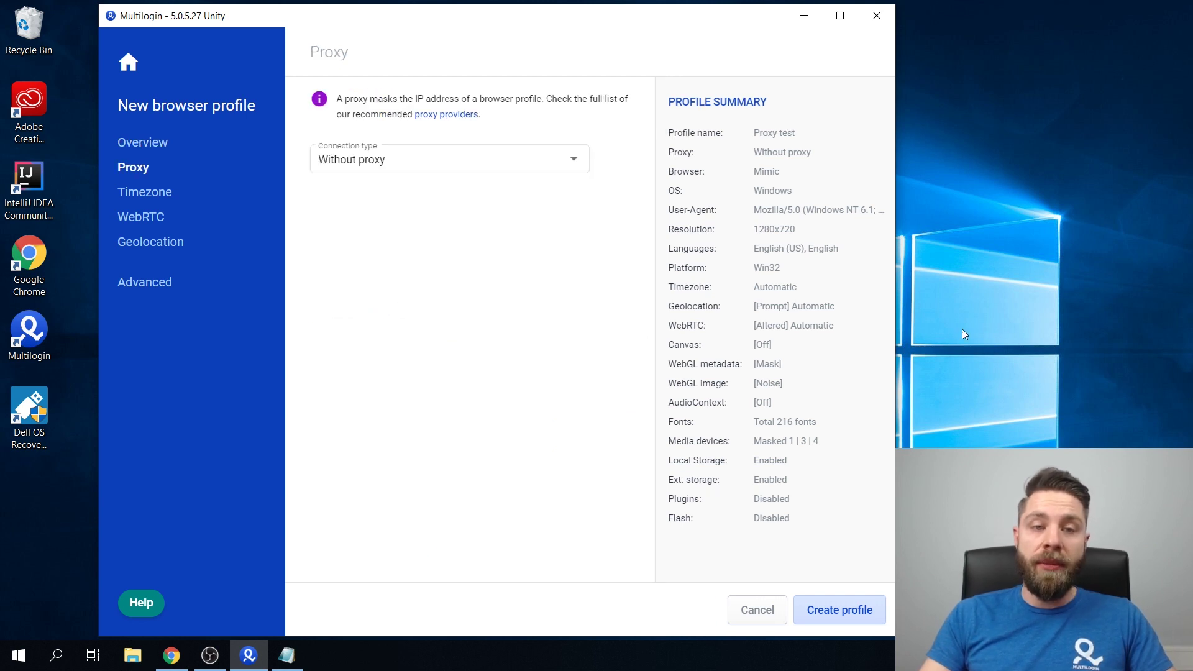
{"action": "left_click", "coordinate": [403, 163]}
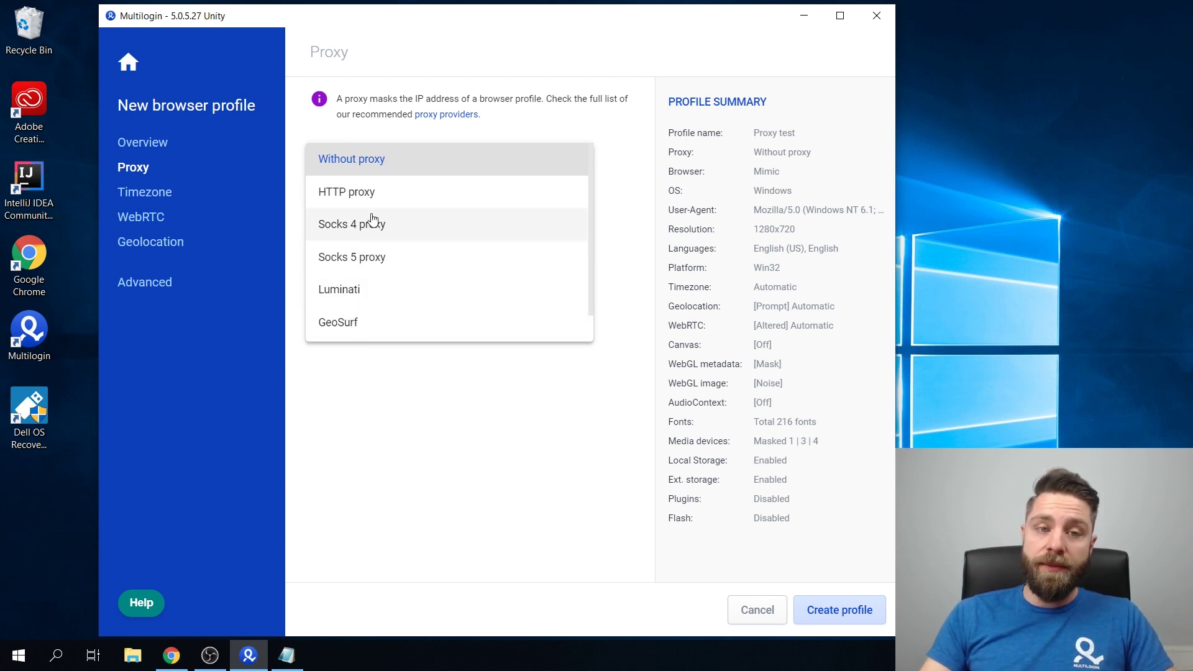
{"action": "left_click", "coordinate": [370, 195]}
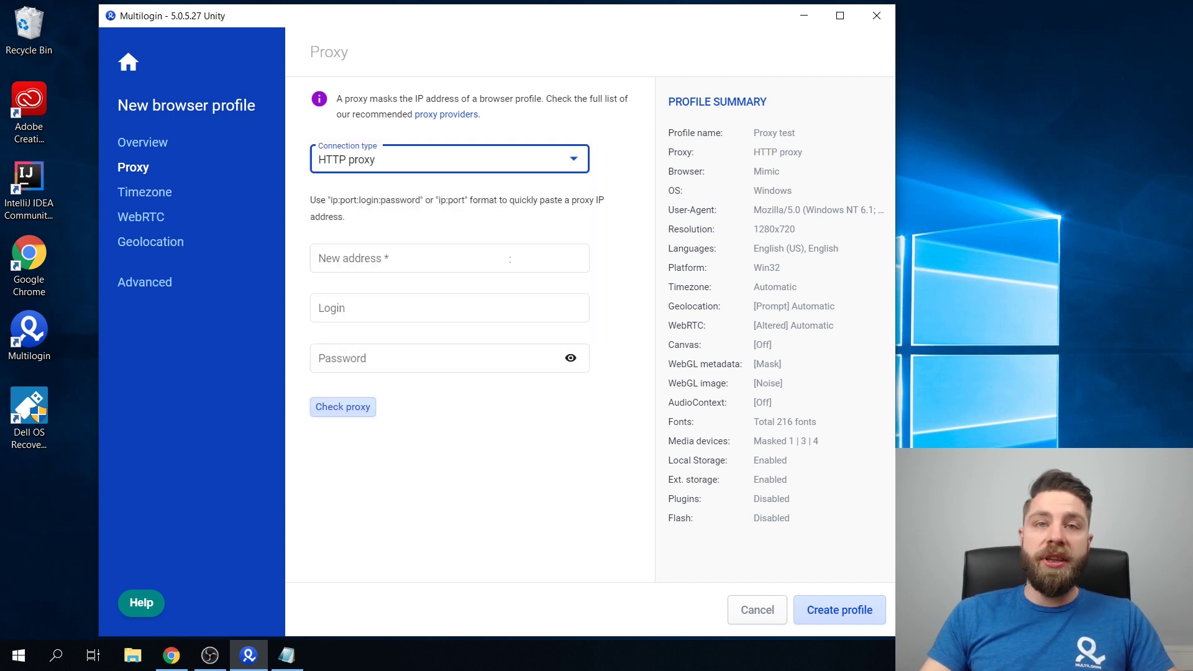
{"action": "key", "text": "alt+Tab"}
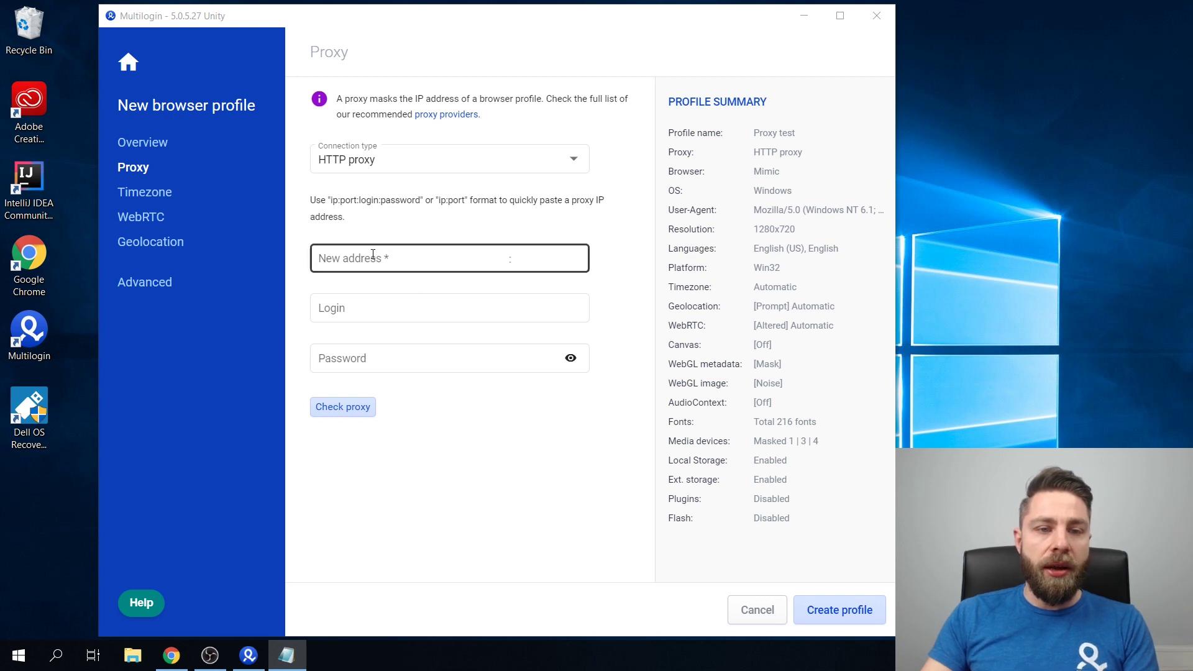
Paste proxy address 172.245.237.231:13228, then the proxy login and password
{"action": "left_click", "coordinate": [393, 258]}
{"action": "type", "text": "172.245.237.231:13228"}
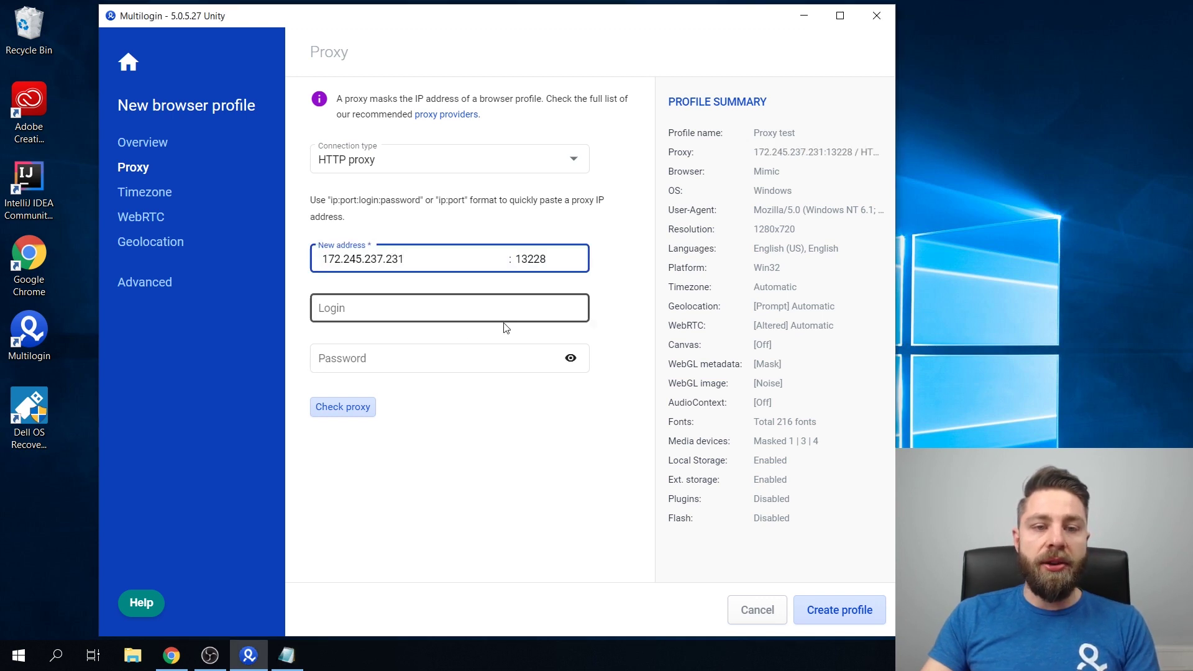
{"action": "left_click", "coordinate": [435, 306]}
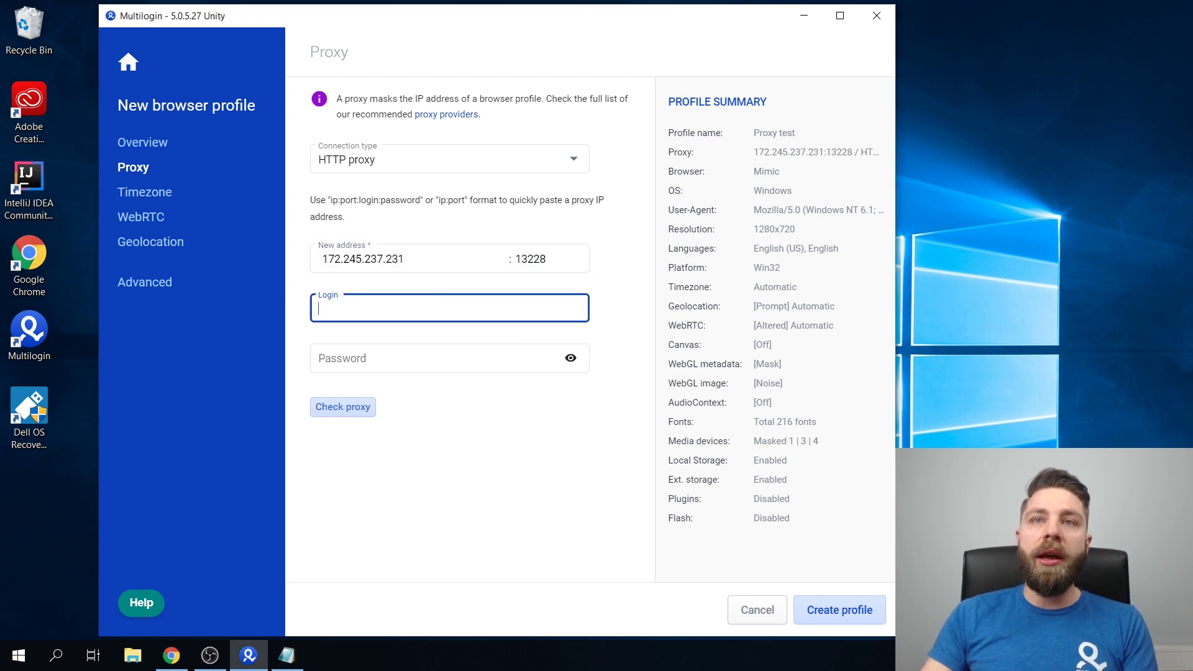
{"action": "key", "text": "alt+Tab"}
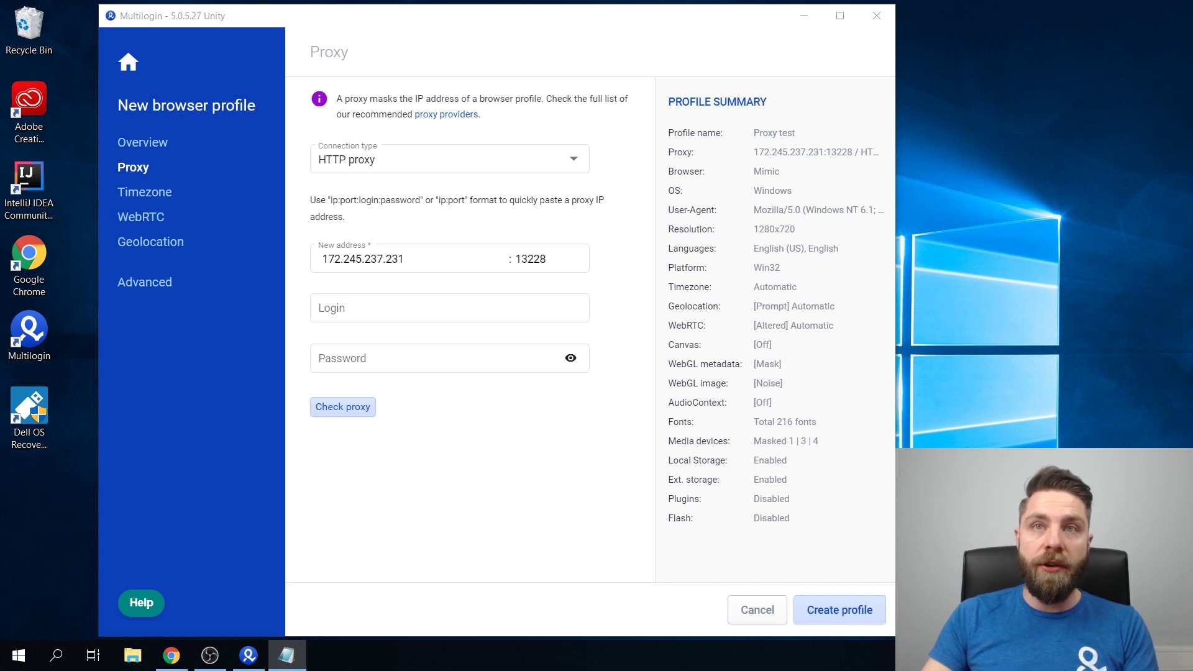
{"action": "left_click", "coordinate": [471, 314]}
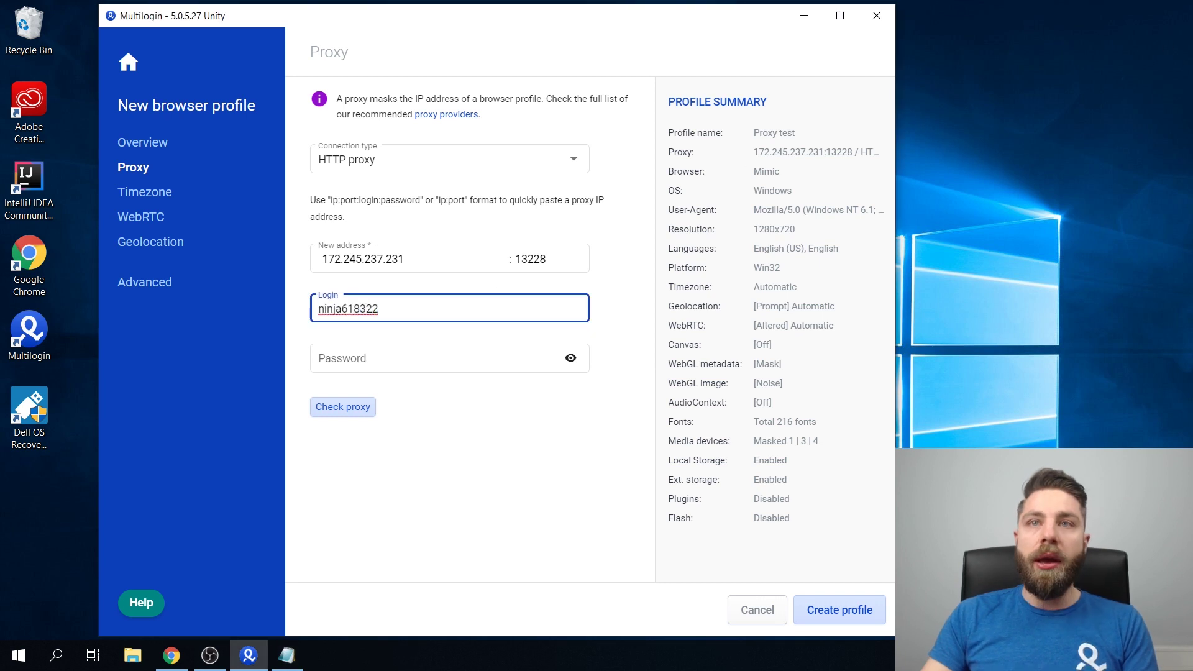
{"action": "key", "text": "alt+Tab"}
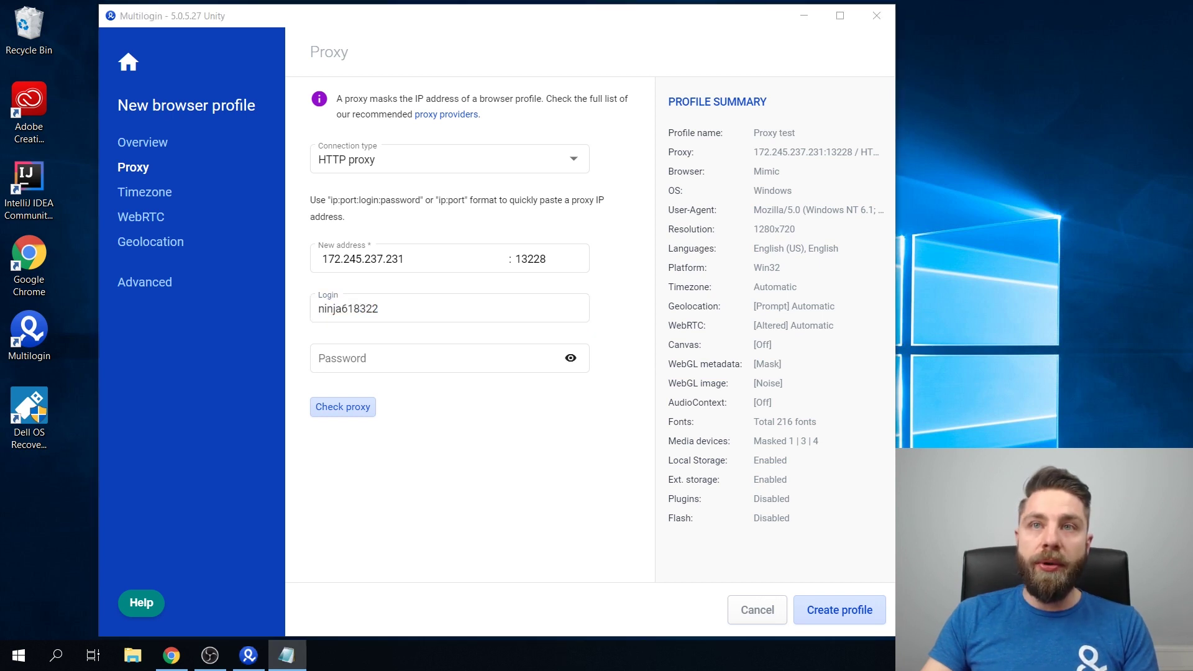
{"action": "left_click", "coordinate": [341, 356]}
{"action": "key", "text": "ctrl+v"}
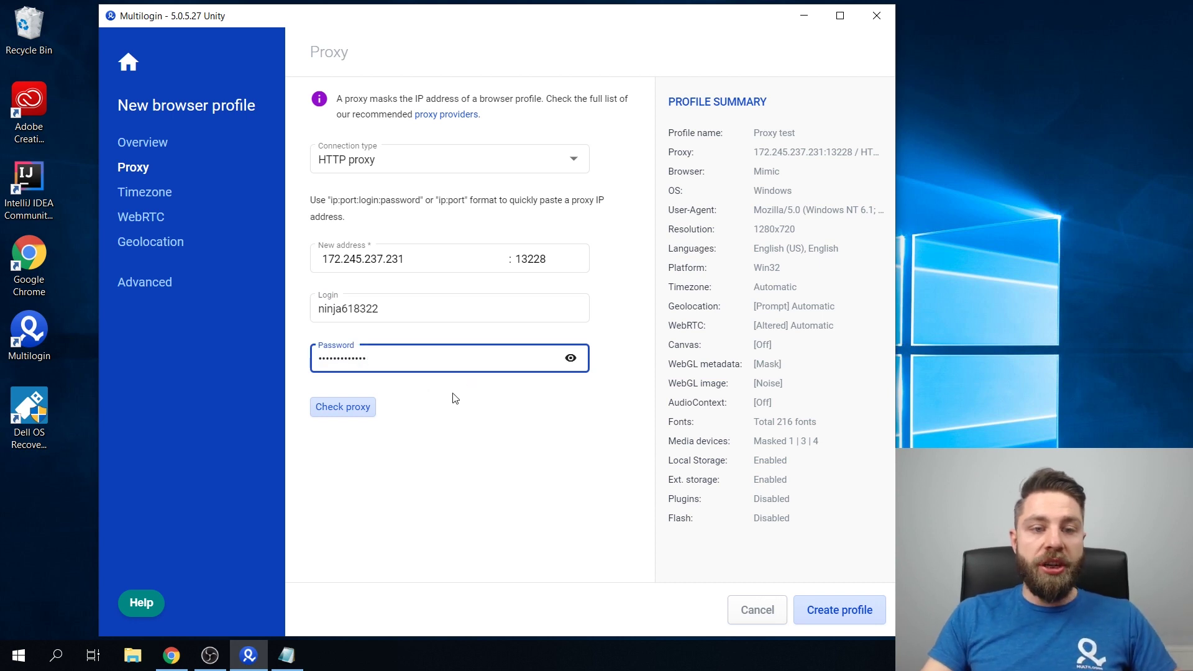
Check the proxy passes with US IP 172.245.237.231, then create the profile
{"action": "left_click", "coordinate": [344, 410]}
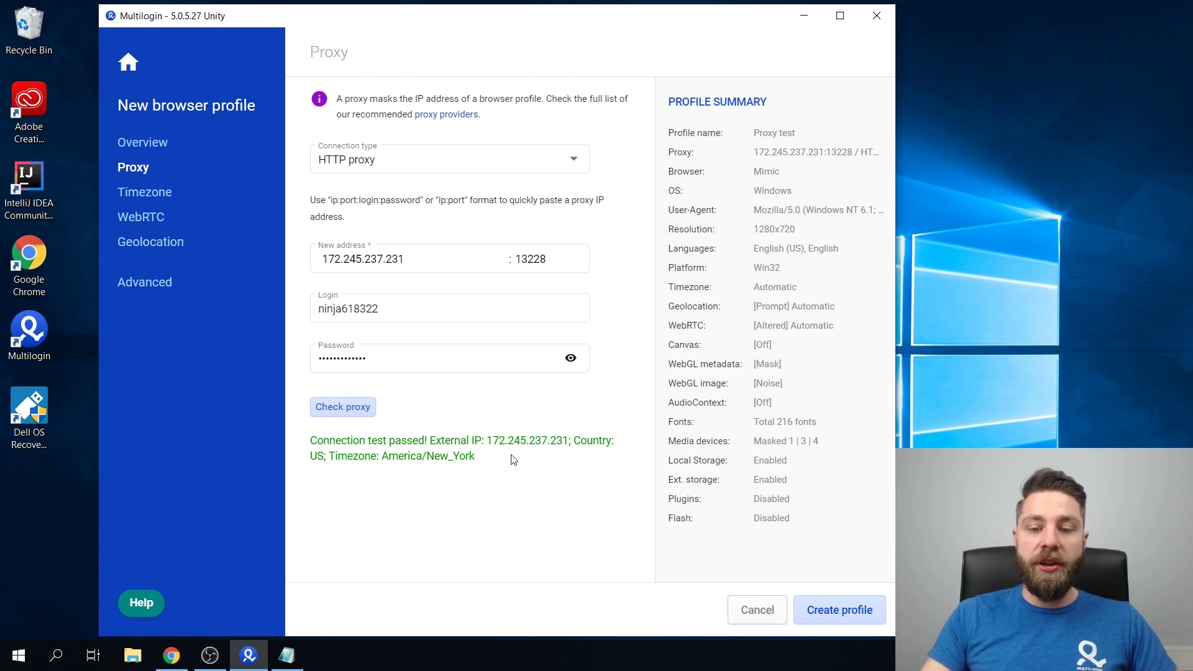
{"action": "left_click", "coordinate": [839, 610]}
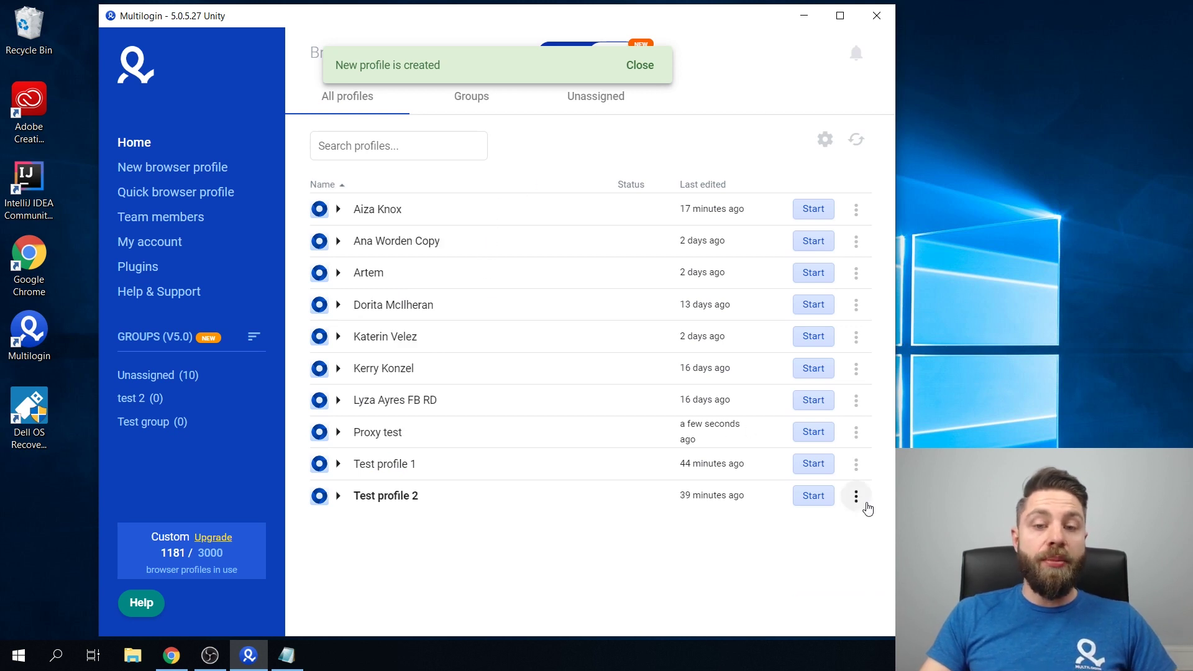
Start the Proxy test profile from the profiles list
{"action": "left_click", "coordinate": [815, 433]}
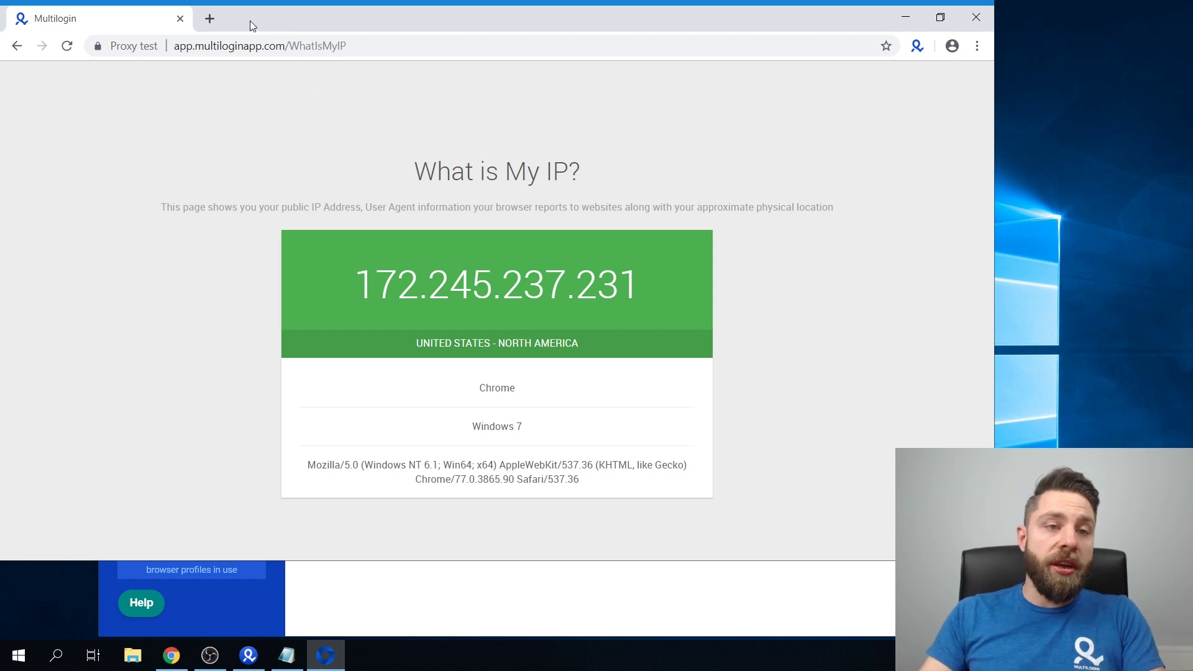
Search 'browserleaks' in a new tab, open BrowserLeaks.com and view its JavaScript page
{"action": "left_click", "coordinate": [210, 19]}
{"action": "type", "text": "browser"}
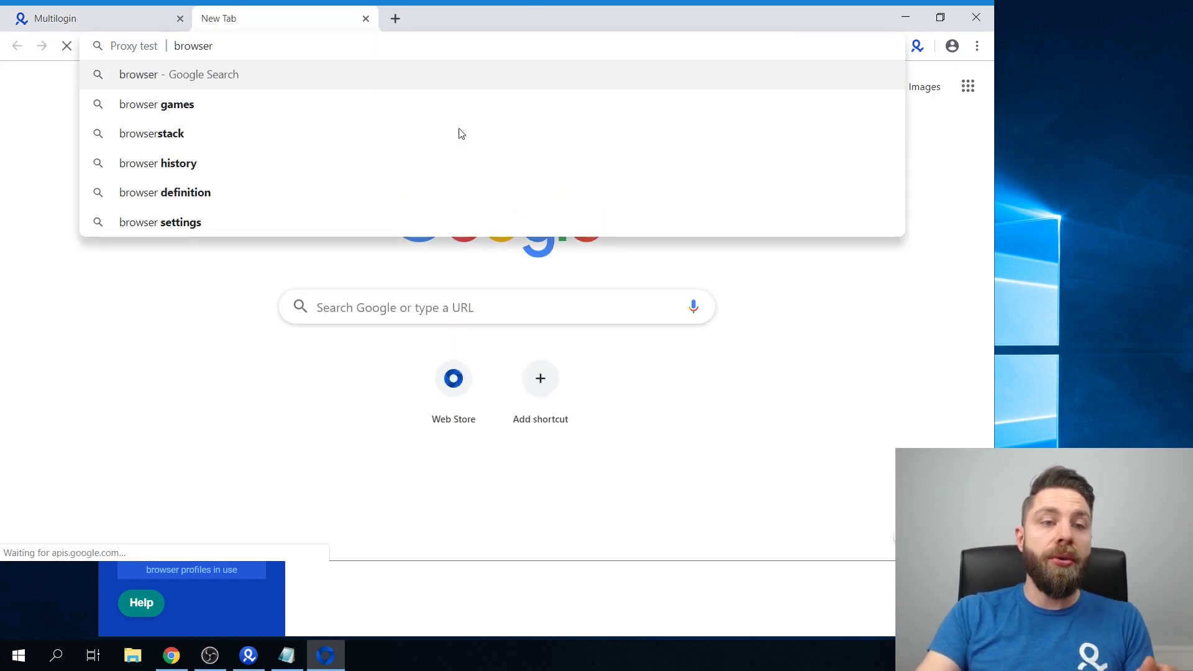
{"action": "type", "text": "leaks"}
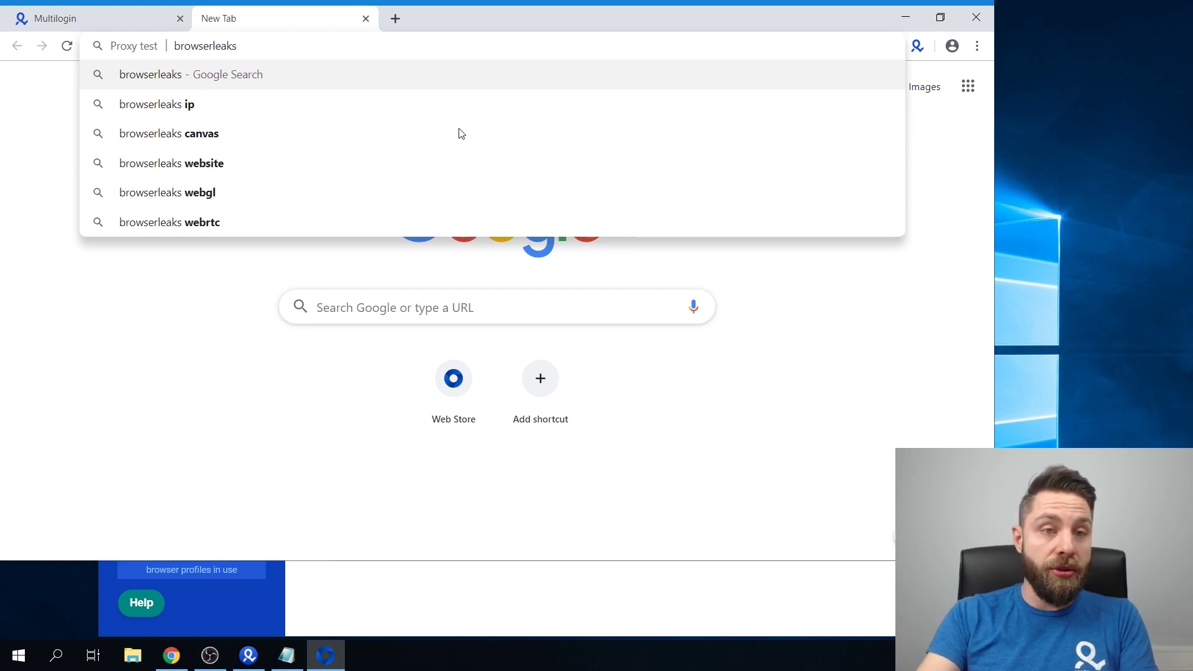
{"action": "key", "text": "Return"}
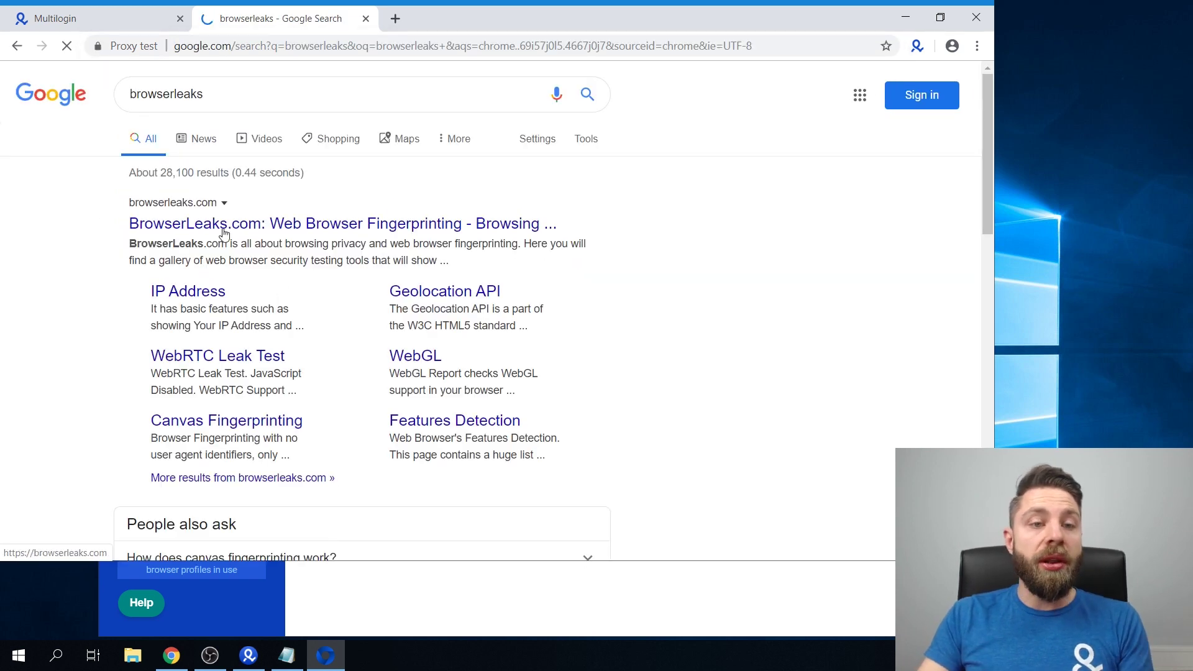
{"action": "left_click", "coordinate": [224, 227]}
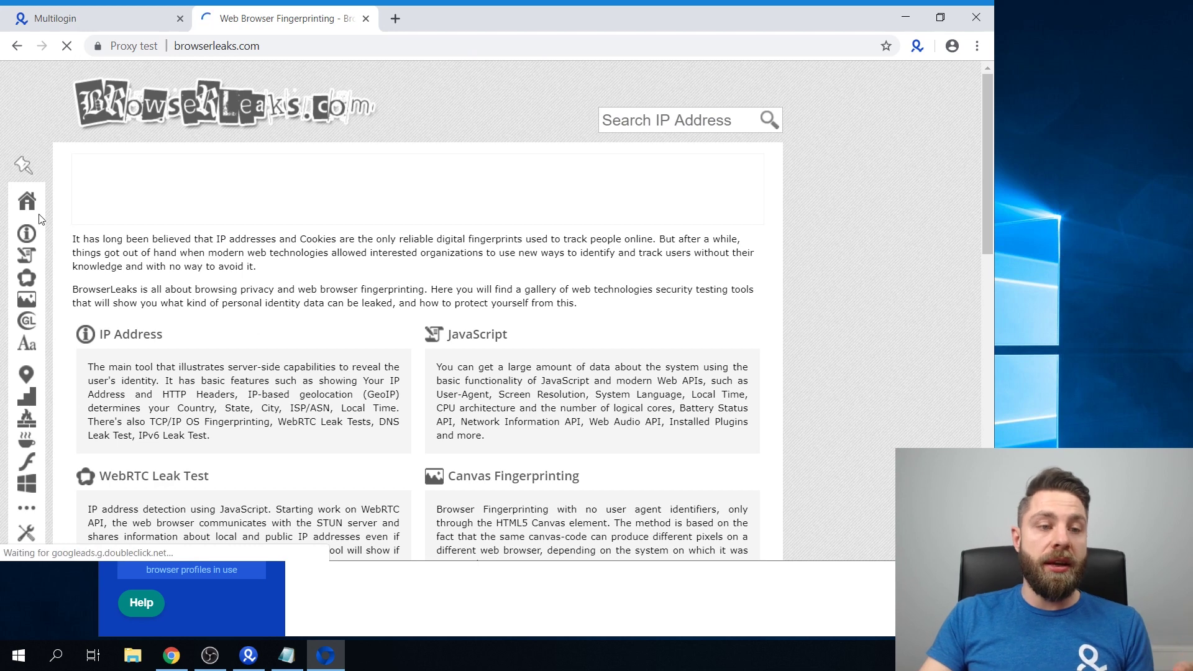
{"action": "left_click", "coordinate": [27, 262]}
{"action": "scroll", "coordinate": [522, 335], "scroll_direction": "down", "scroll_amount": 6}
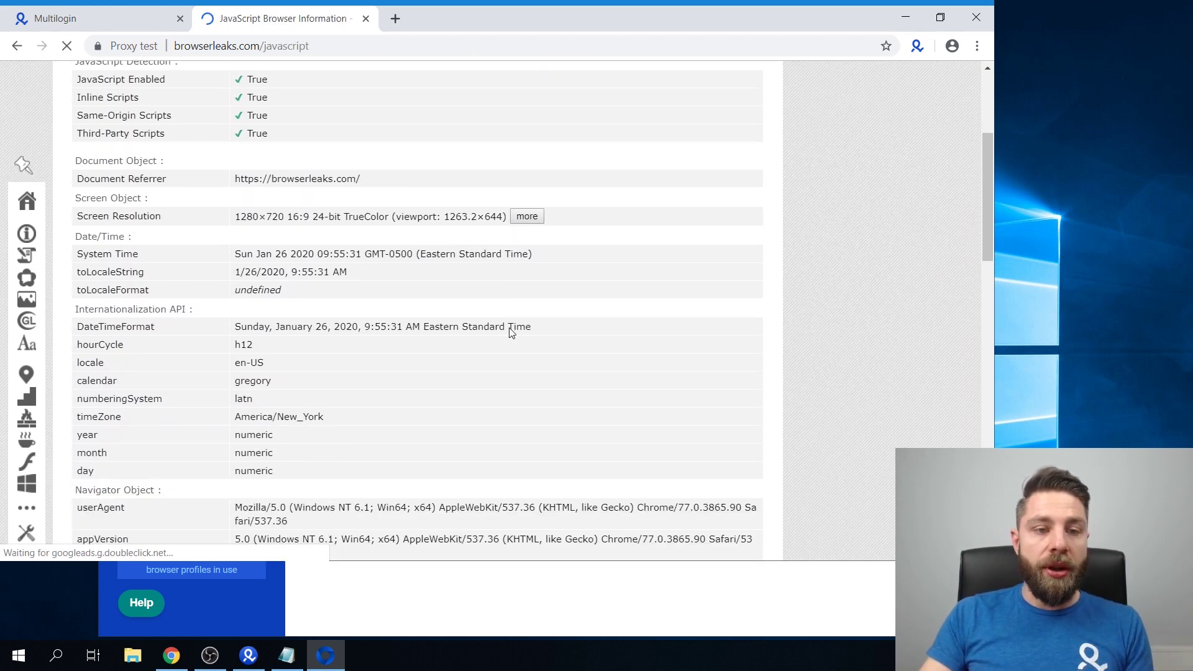
{"action": "scroll", "coordinate": [519, 334], "scroll_direction": "down", "scroll_amount": 3}
Open BrowserLeaks' IP Address page and scroll down to its results
{"action": "mouse_move", "coordinate": [27, 261]}
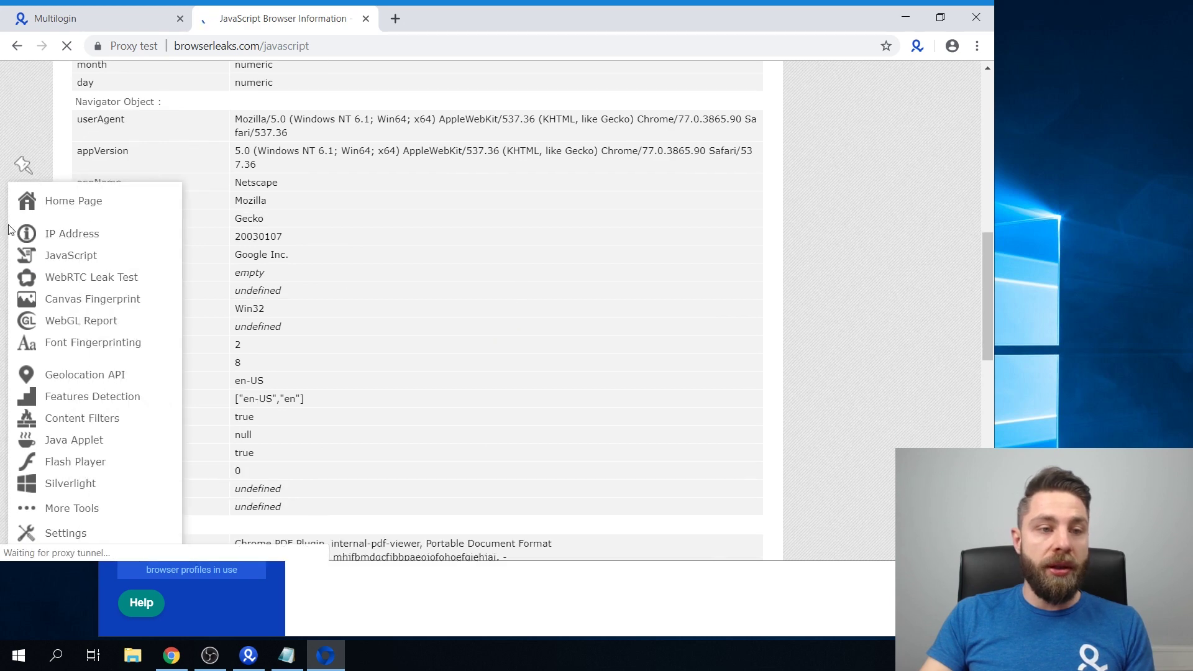
{"action": "left_click", "coordinate": [87, 237]}
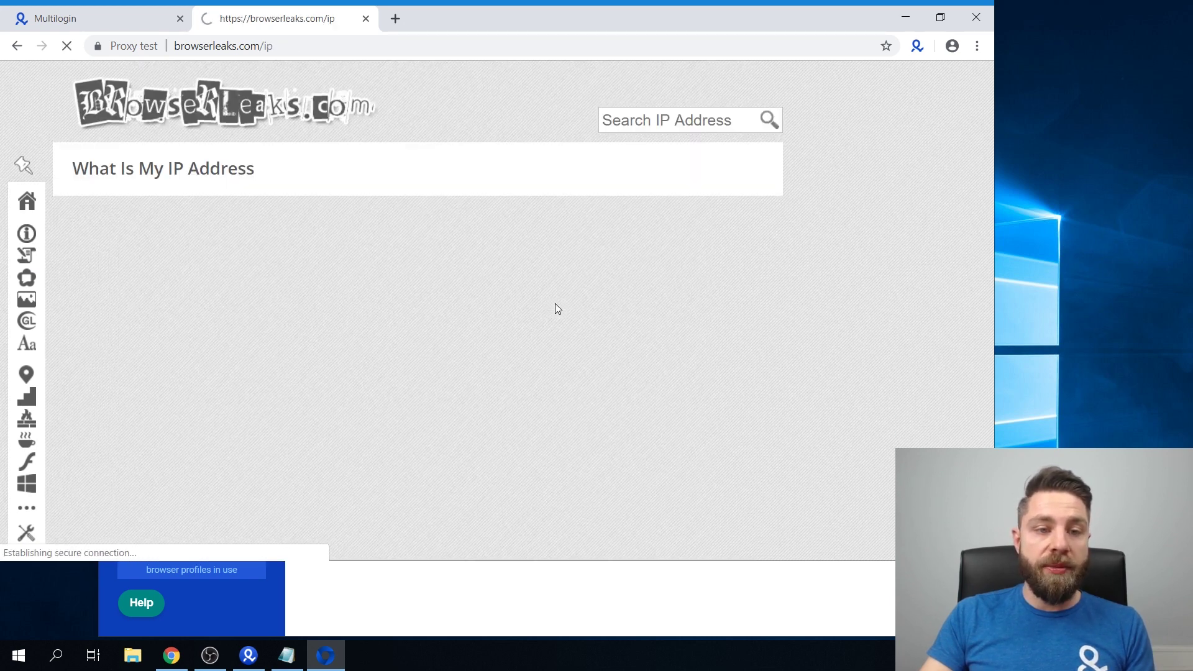
{"action": "scroll", "coordinate": [475, 329], "scroll_direction": "down", "scroll_amount": 1}
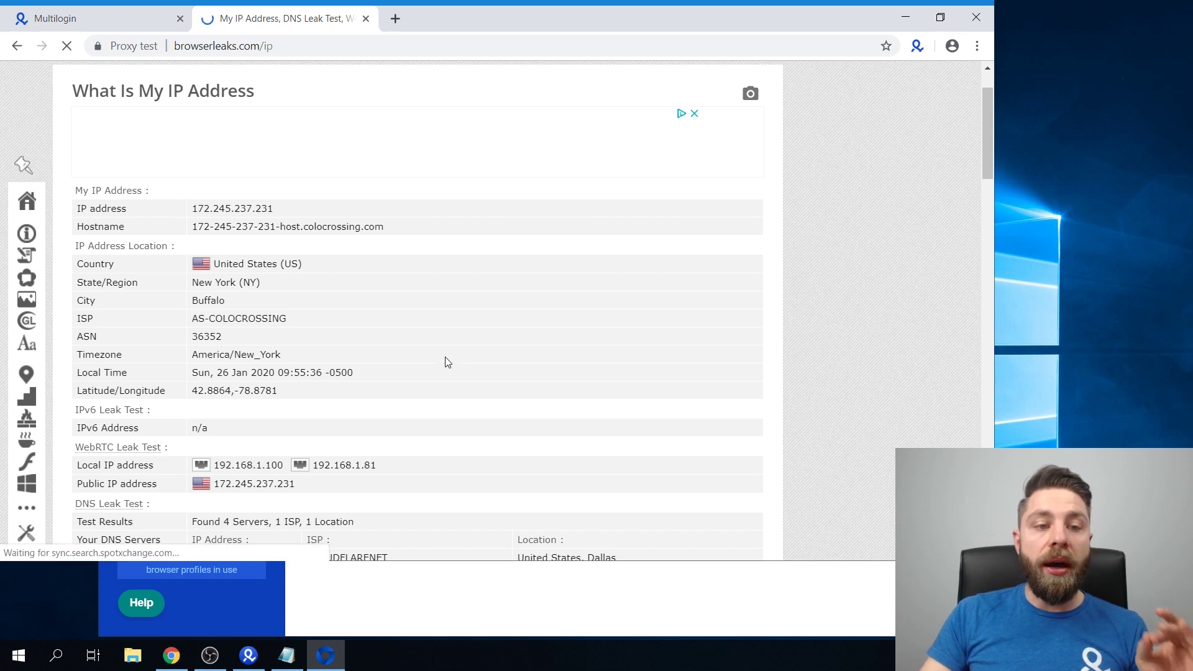
{"action": "scroll", "coordinate": [364, 351], "scroll_direction": "down", "scroll_amount": 1}
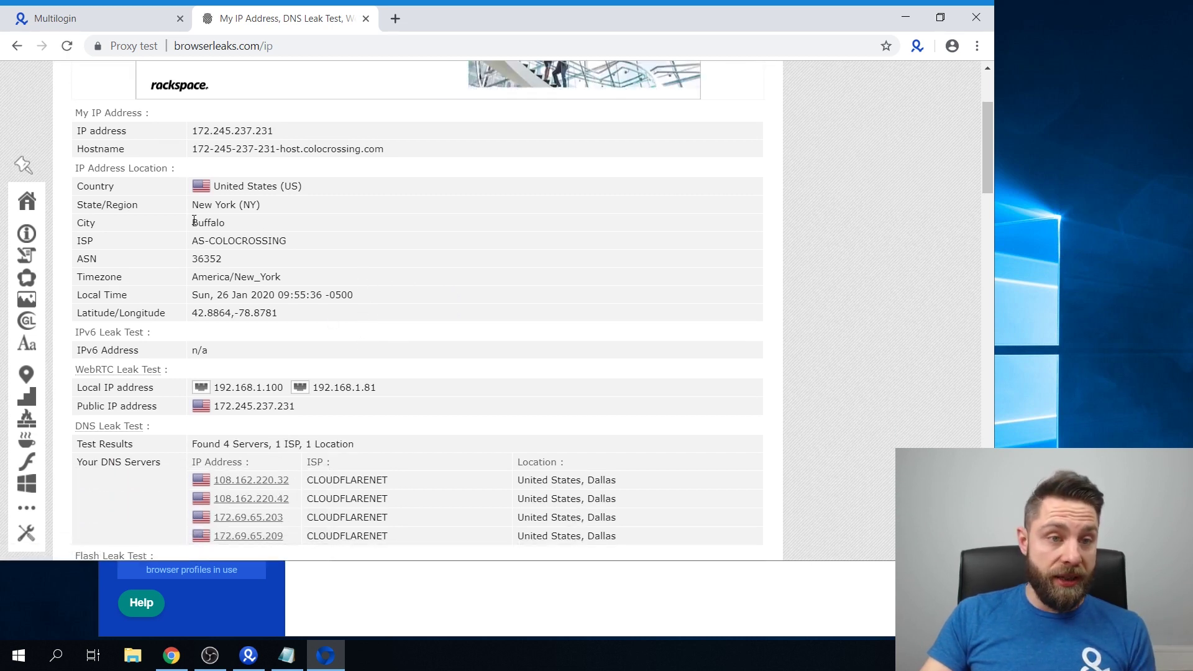
Highlight the Buffalo city and latitude/longitude values, then scroll to the map
{"action": "left_click_drag", "start_coordinate": [190, 223], "coordinate": [259, 230]}
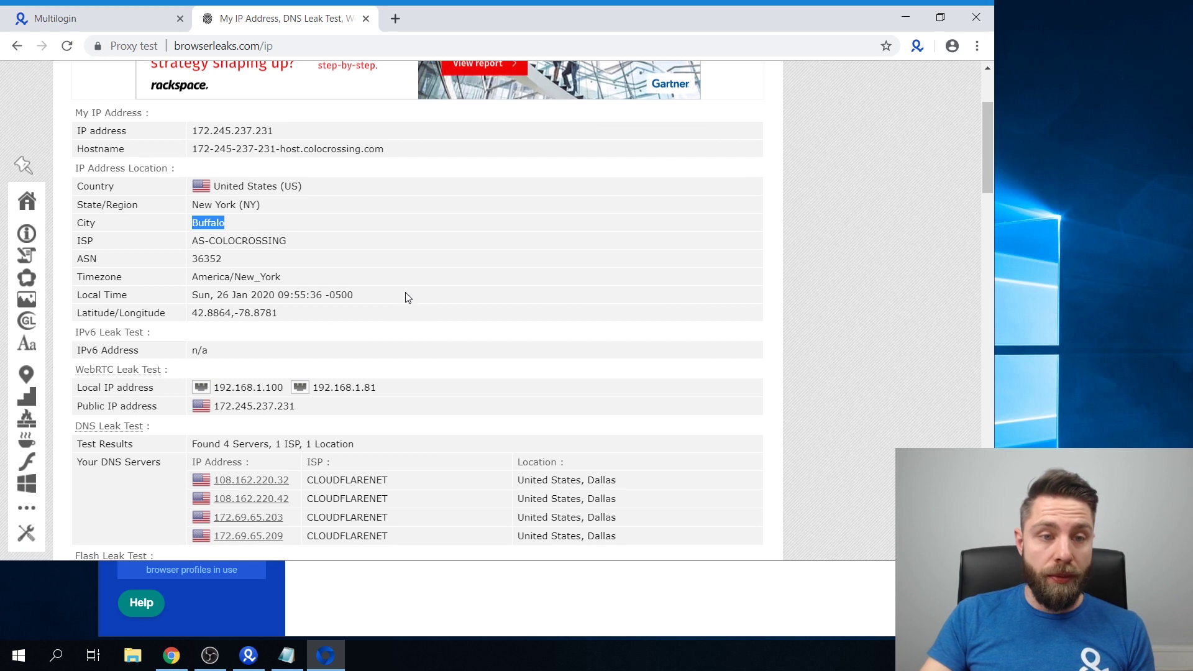
{"action": "left_click_drag", "start_coordinate": [197, 313], "coordinate": [315, 327]}
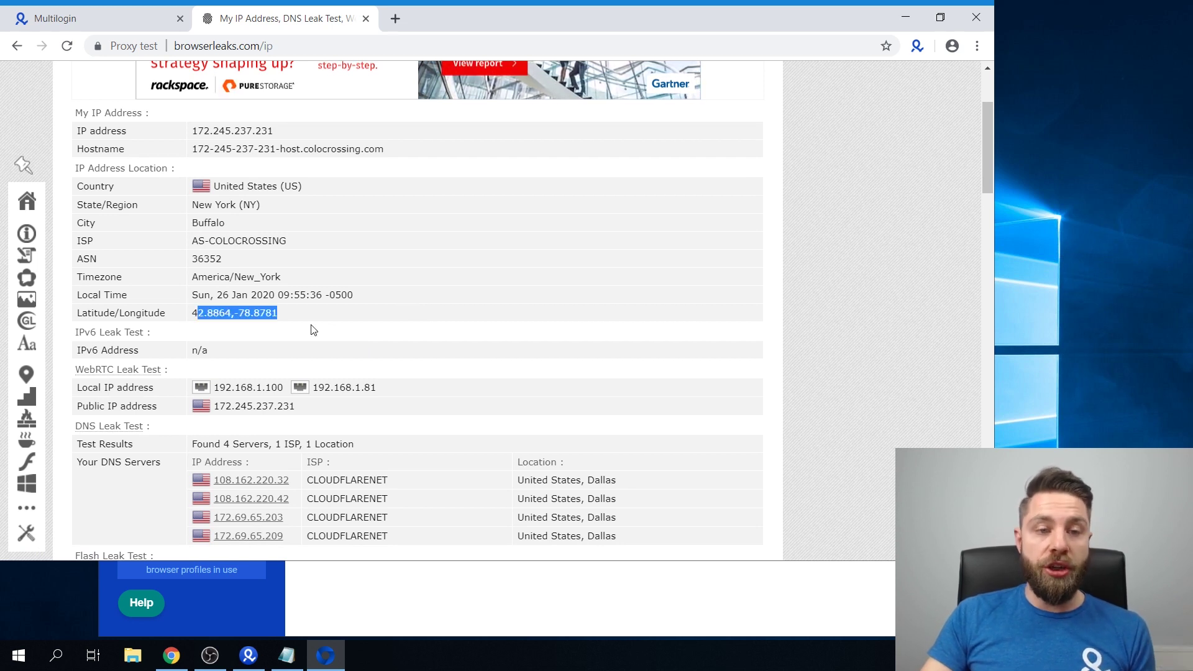
{"action": "scroll", "coordinate": [379, 333], "scroll_direction": "down", "scroll_amount": 4}
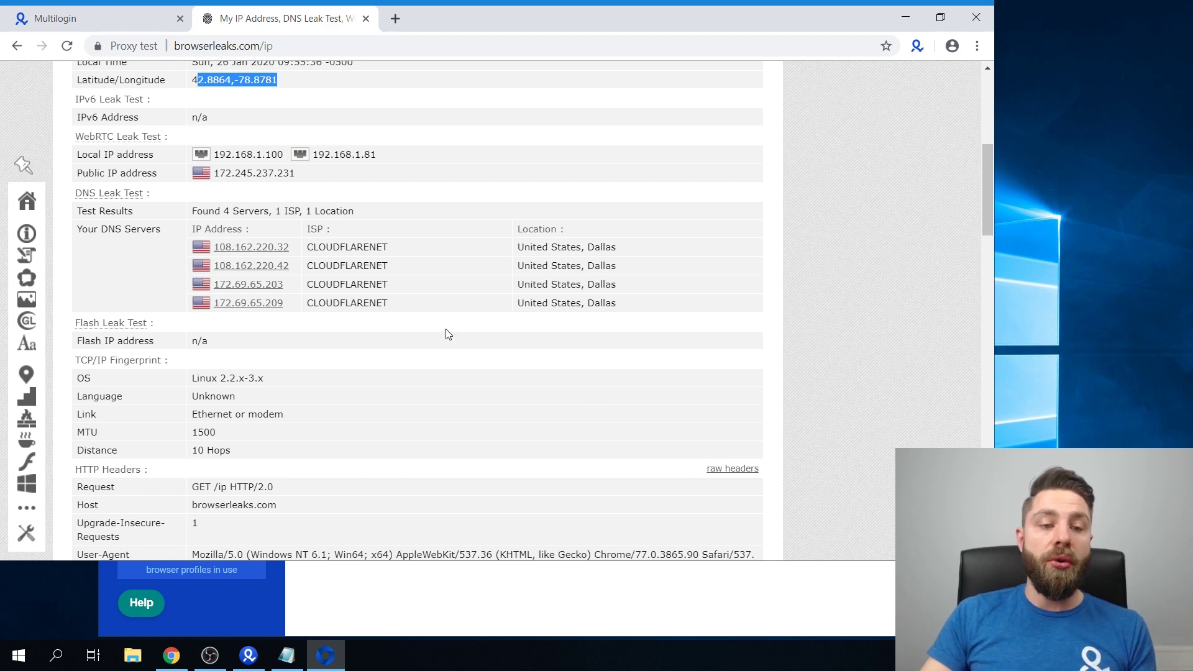
{"action": "scroll", "coordinate": [446, 335], "scroll_direction": "down", "scroll_amount": 1}
{"action": "scroll", "coordinate": [447, 335], "scroll_direction": "down", "scroll_amount": 6}
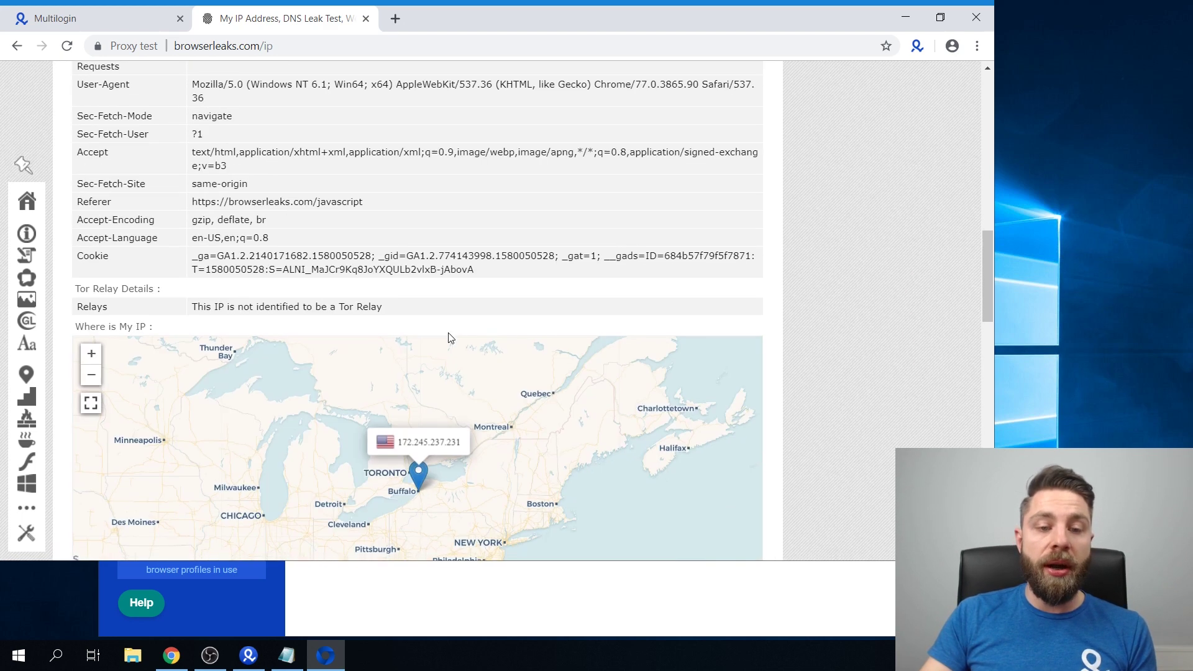
{"action": "scroll", "coordinate": [412, 392], "scroll_direction": "down", "scroll_amount": 1}
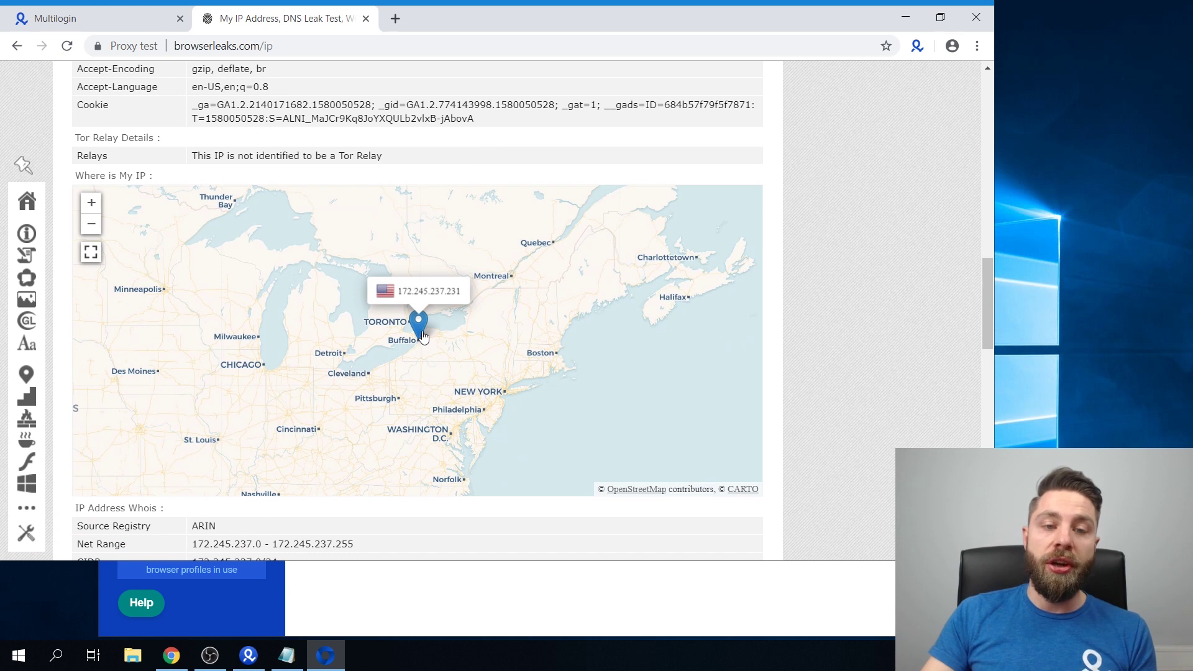